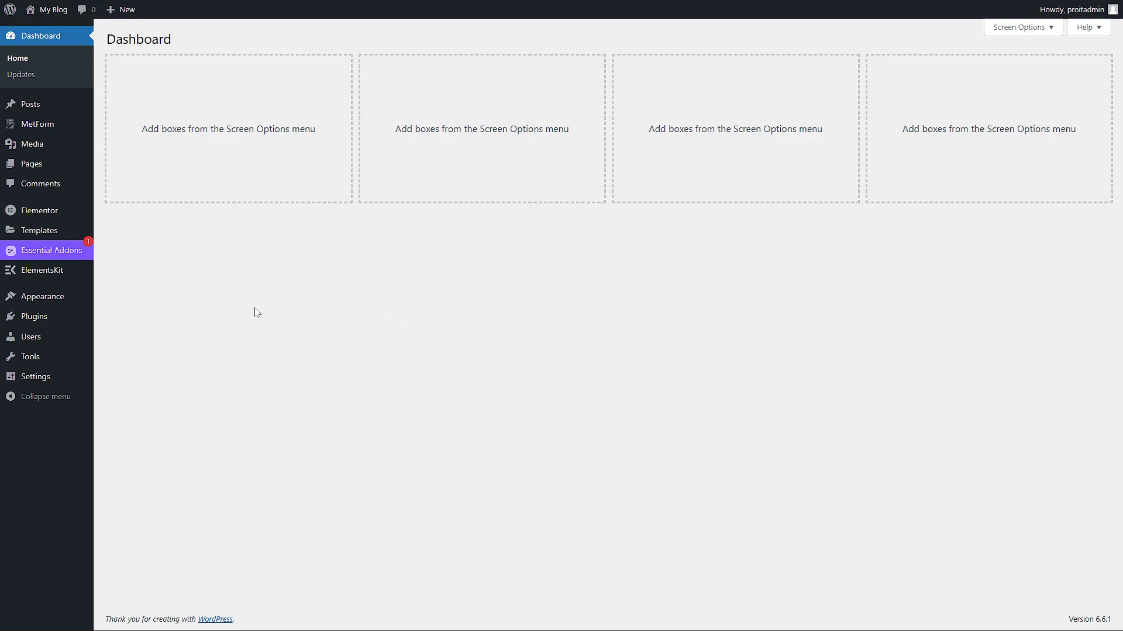
- Search the plugin directory for 'Simple add pages or posts'
mouse_move(39, 321)
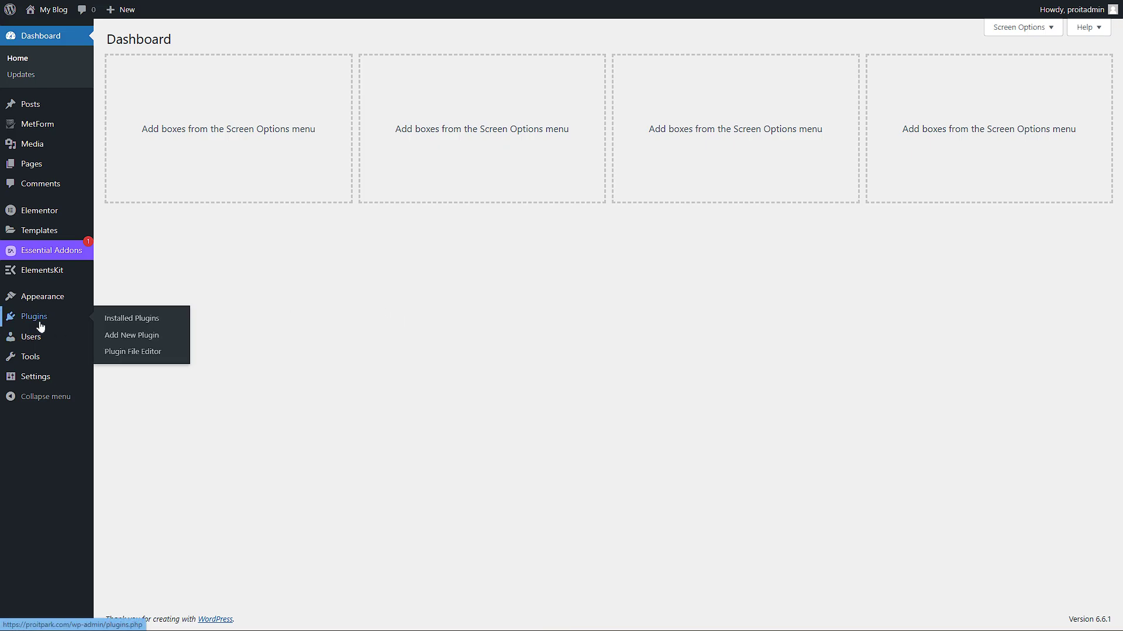
click(149, 342)
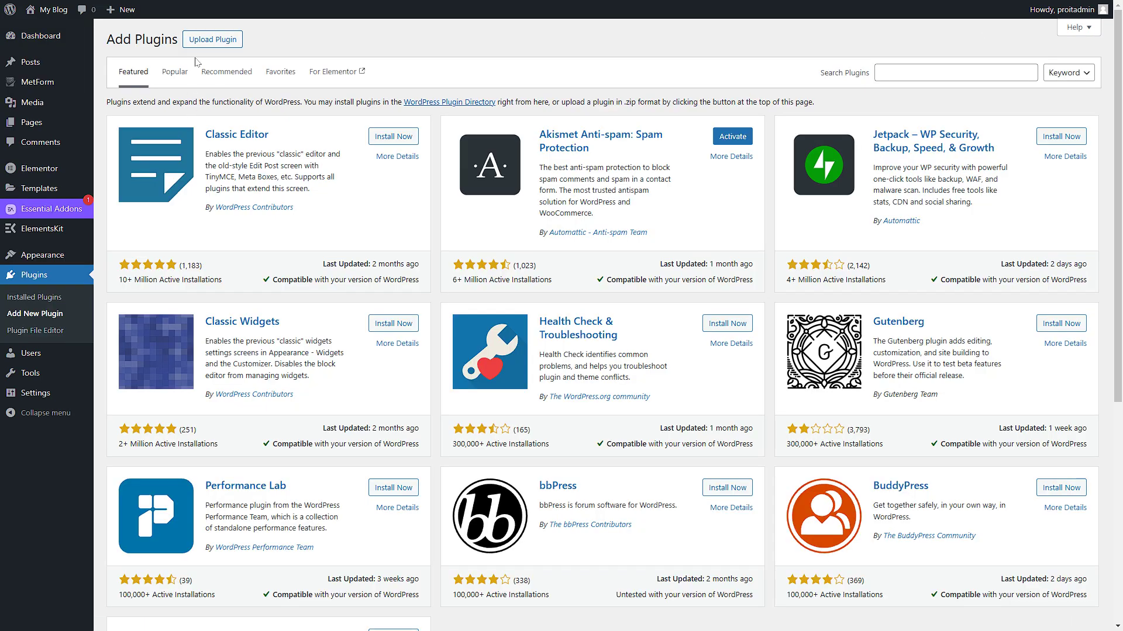
click(959, 72)
click(1008, 93)
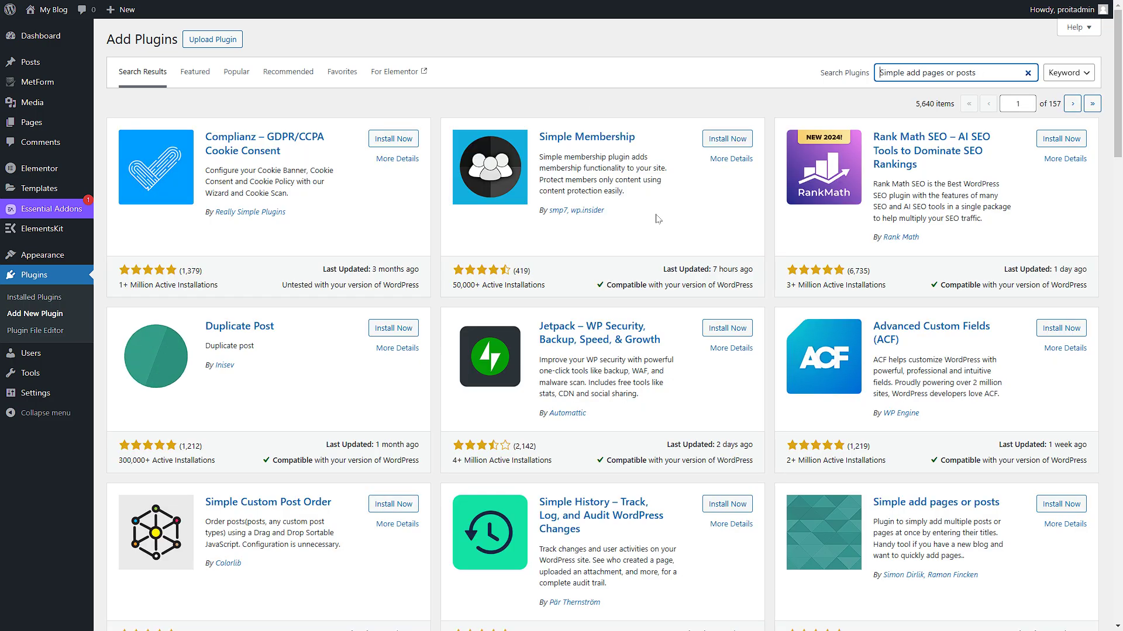
scroll(658, 219, down, 5)
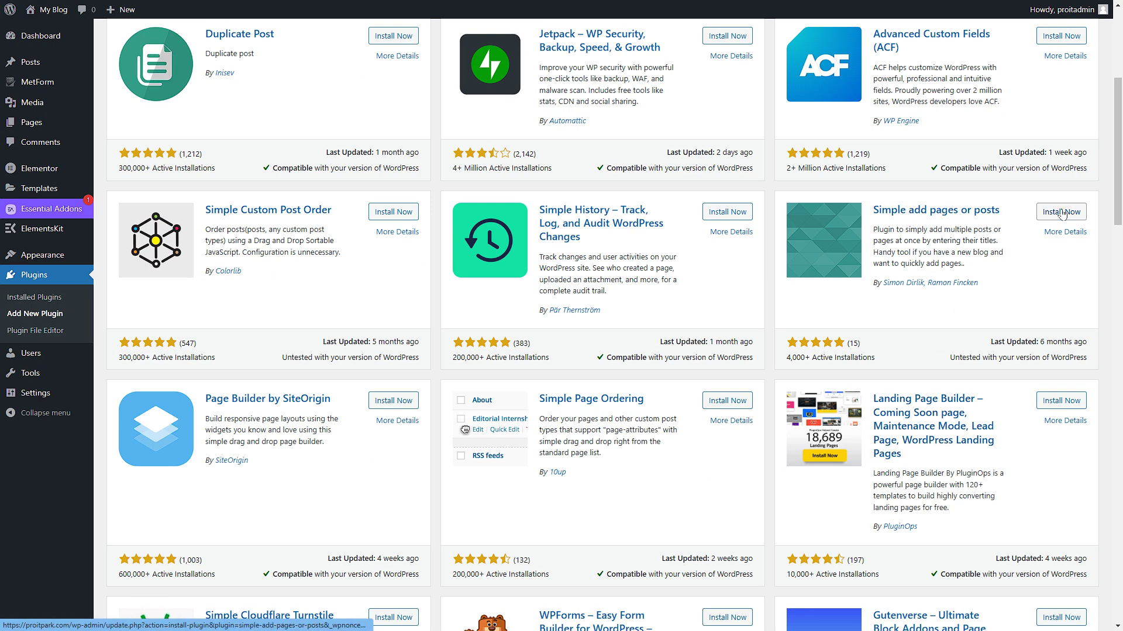
- Install and activate the Simple add pages or posts plugin and open its settings page
click(1061, 213)
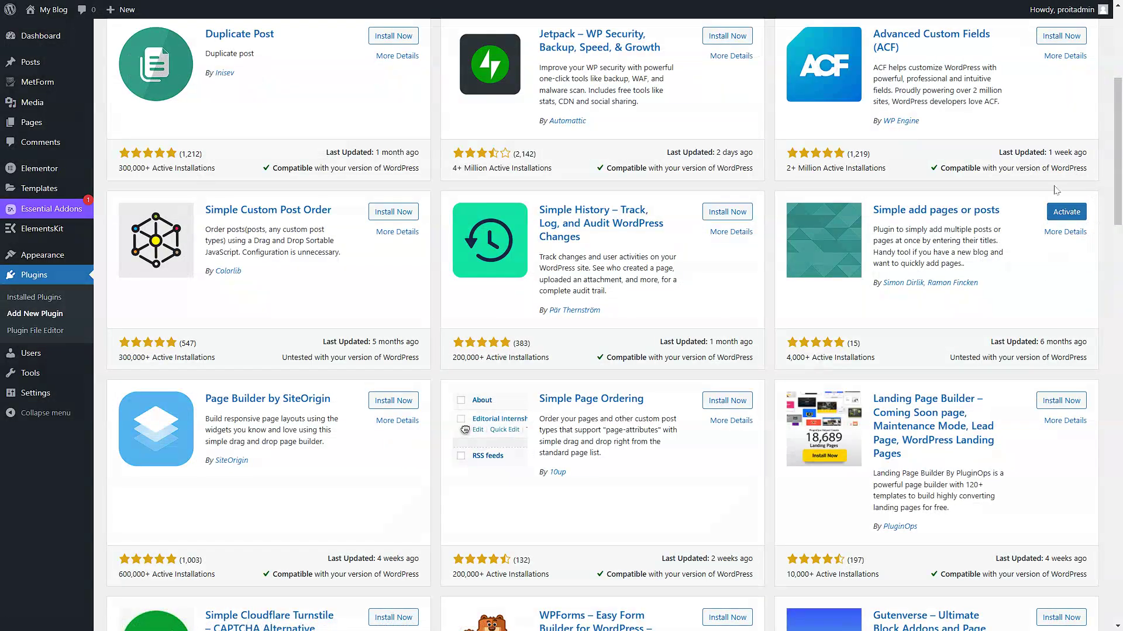
click(1060, 214)
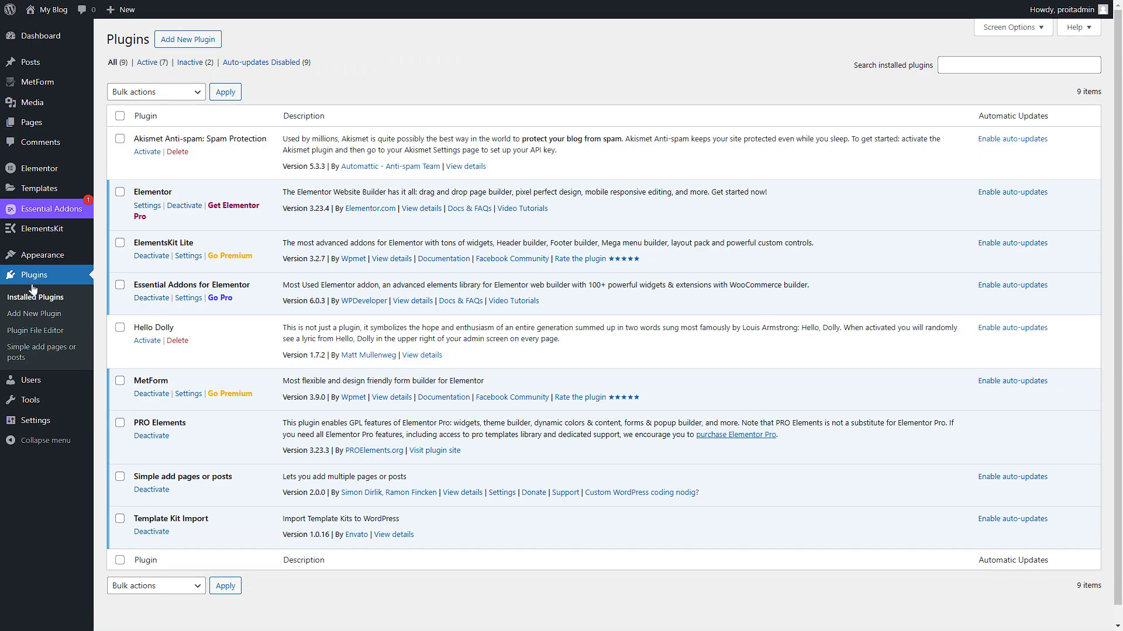
click(32, 360)
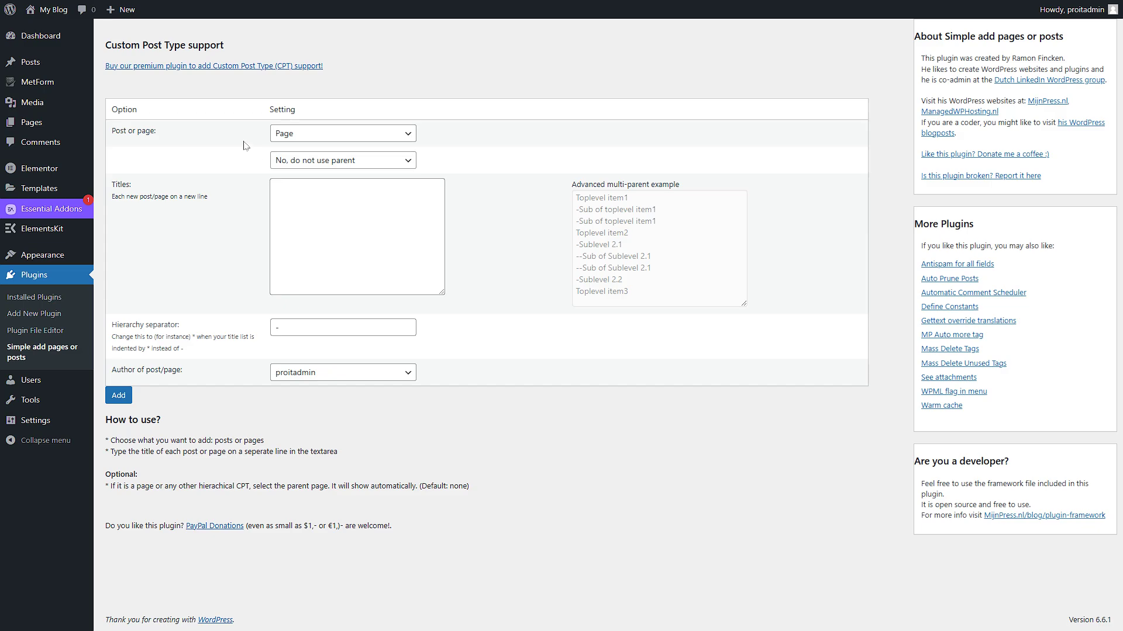
- Keep 'Page' as the type and 'No, do not use parent' as the parent, ready for titles
click(293, 138)
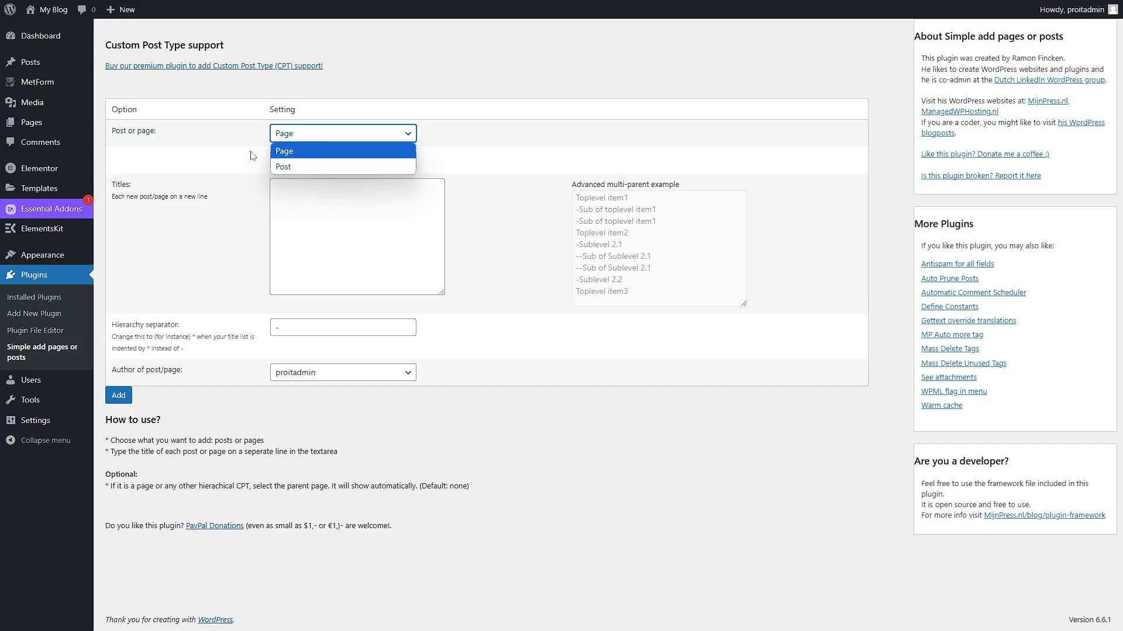
click(205, 153)
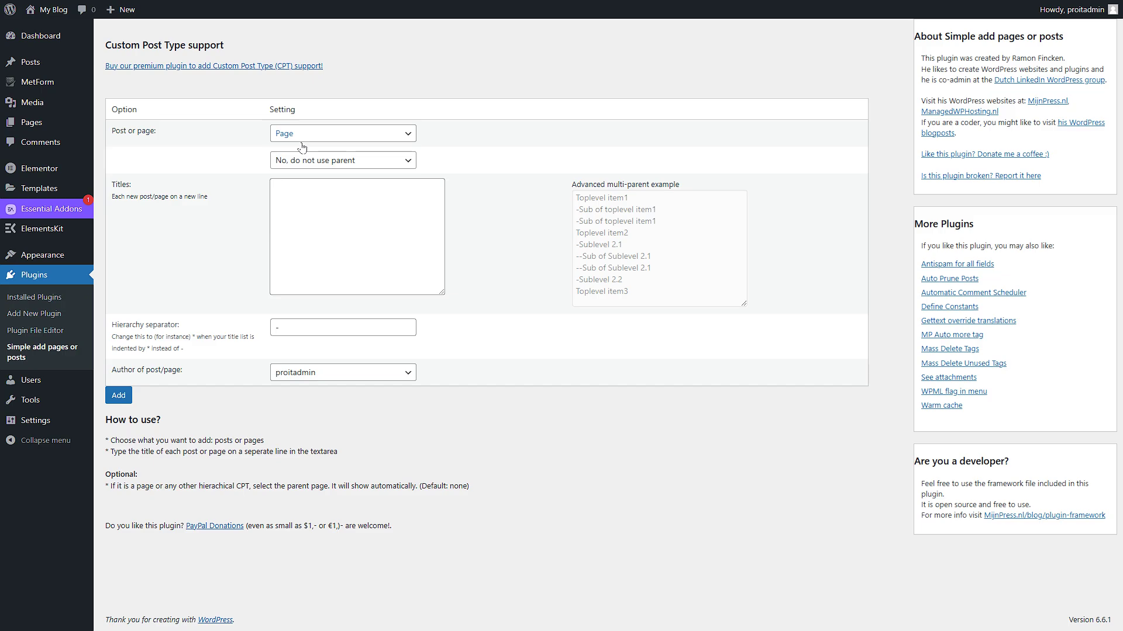
click(303, 162)
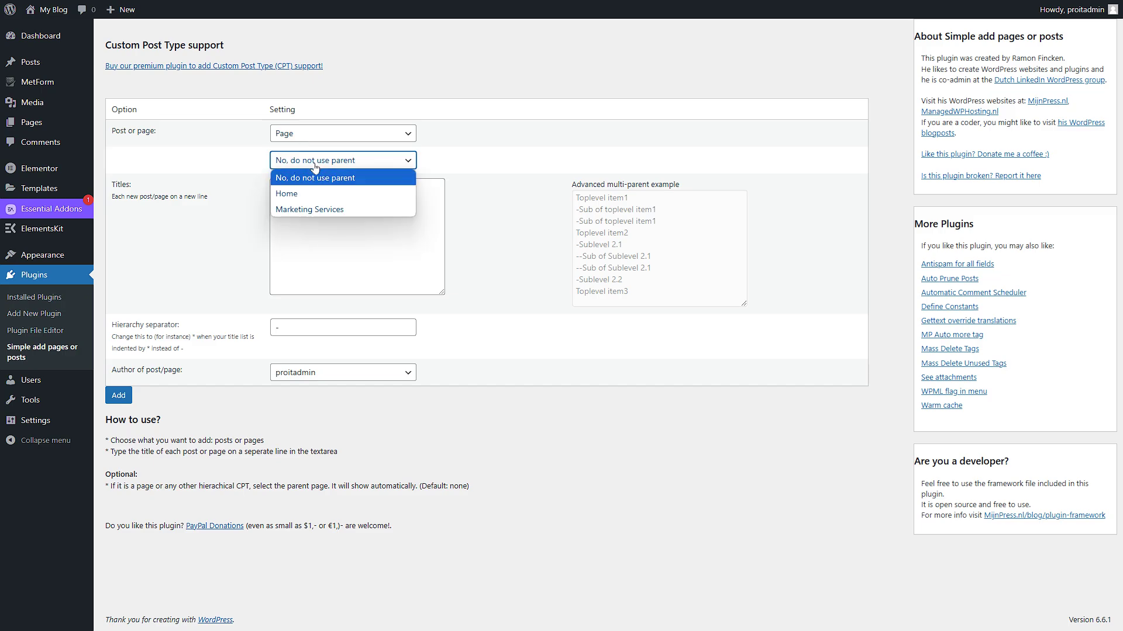
click(366, 177)
click(311, 214)
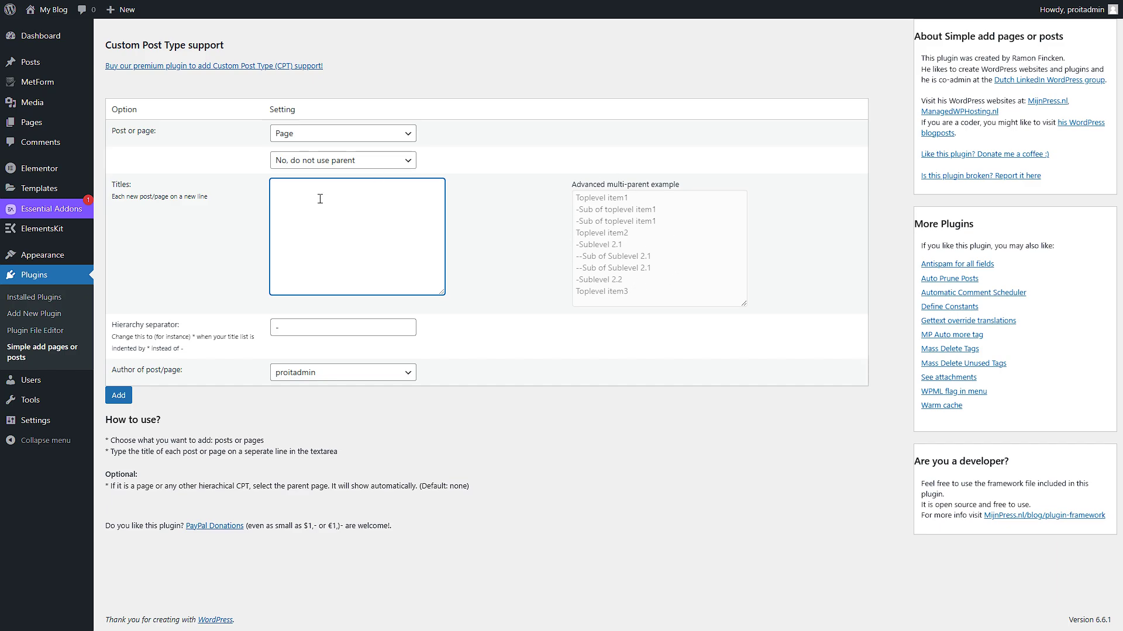
- Enter Web Dev, -Wordpress and --Elementor Page on separate lines in the titles box
text(Pate)
key(BackSpace)
text(ge)
key(ctrl+a)
key(BackSpace)
text(Web Dev)
key(Return)
text(-Wordpress)
key(Return)
text(--Le)
key(BackSpace)
key(BackSpace)
text(Elementor Page)
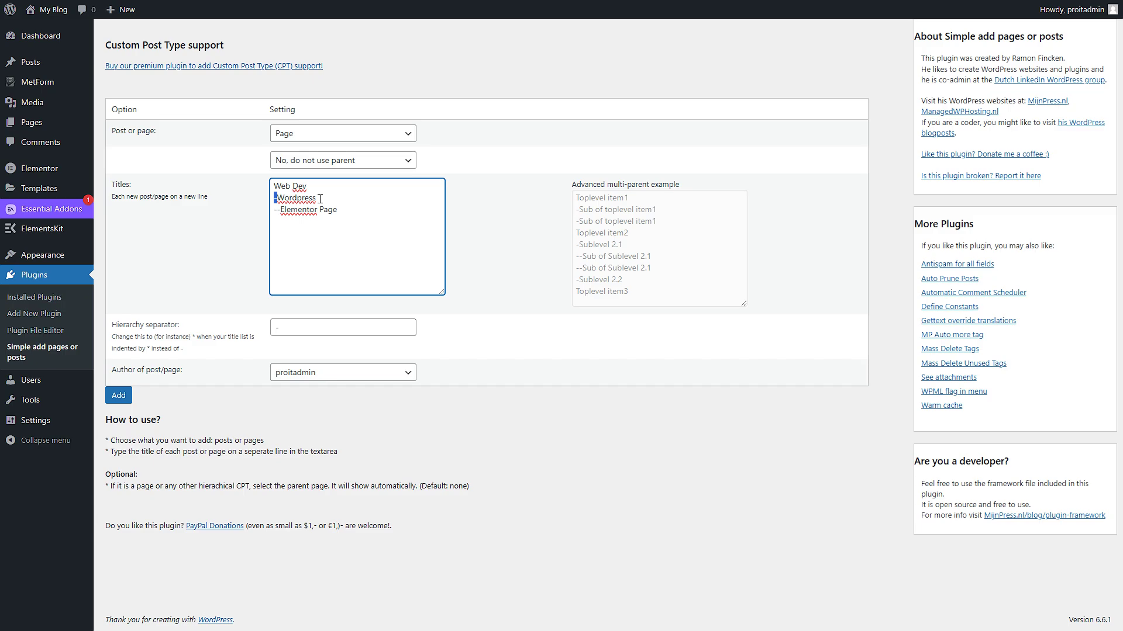
- Review the three title levels, then add the Marketing Page, FB Marketing and Tiktok Marketing titles
key(Down)
drag(308, 186, 254, 187)
drag(335, 200, 281, 211)
click(281, 227)
drag(353, 209, 280, 210)
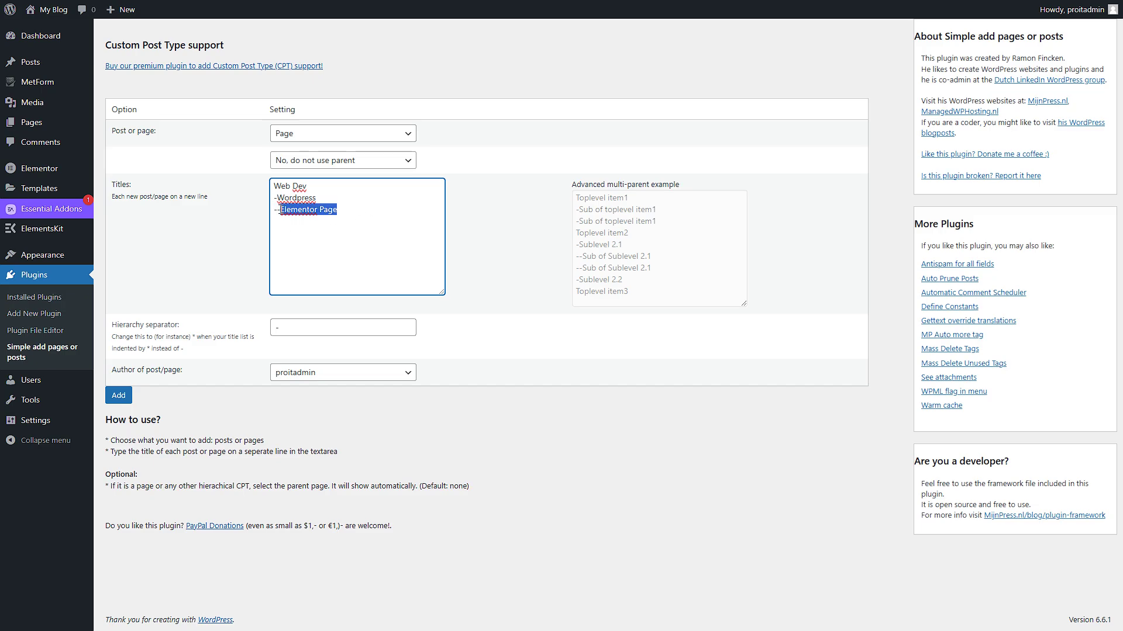
click(288, 212)
drag(313, 185, 279, 199)
click(344, 214)
click(324, 199)
click(357, 226)
key(Return)
text(Mar)
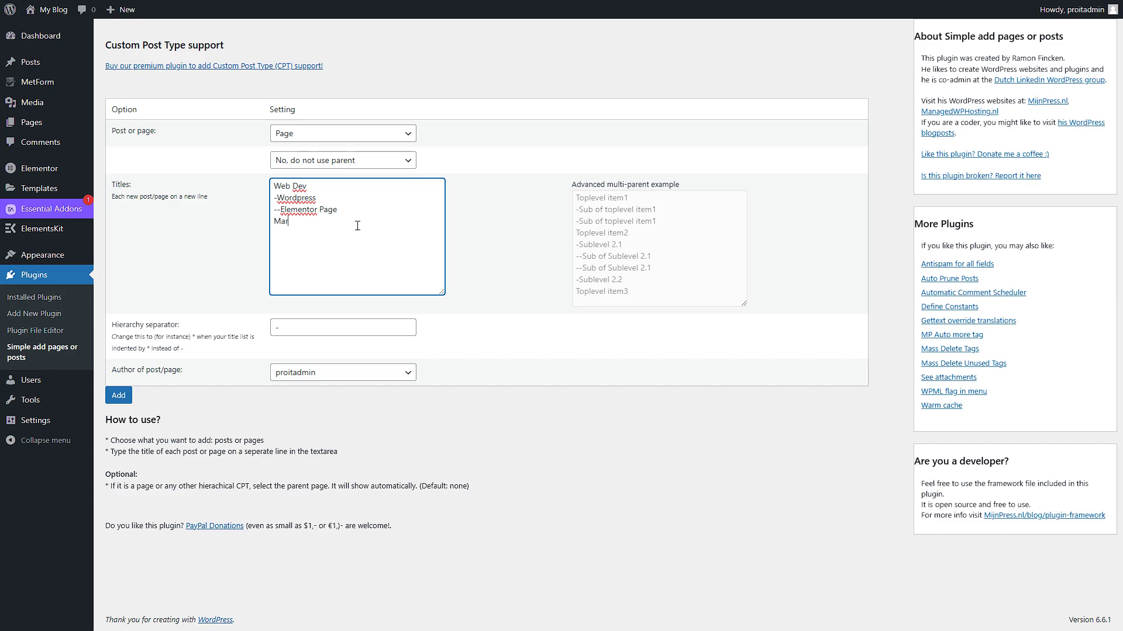
text(keting )
text(Page)
text(-FB M)
text(arketing )
text(-Tik)
text(tok M)
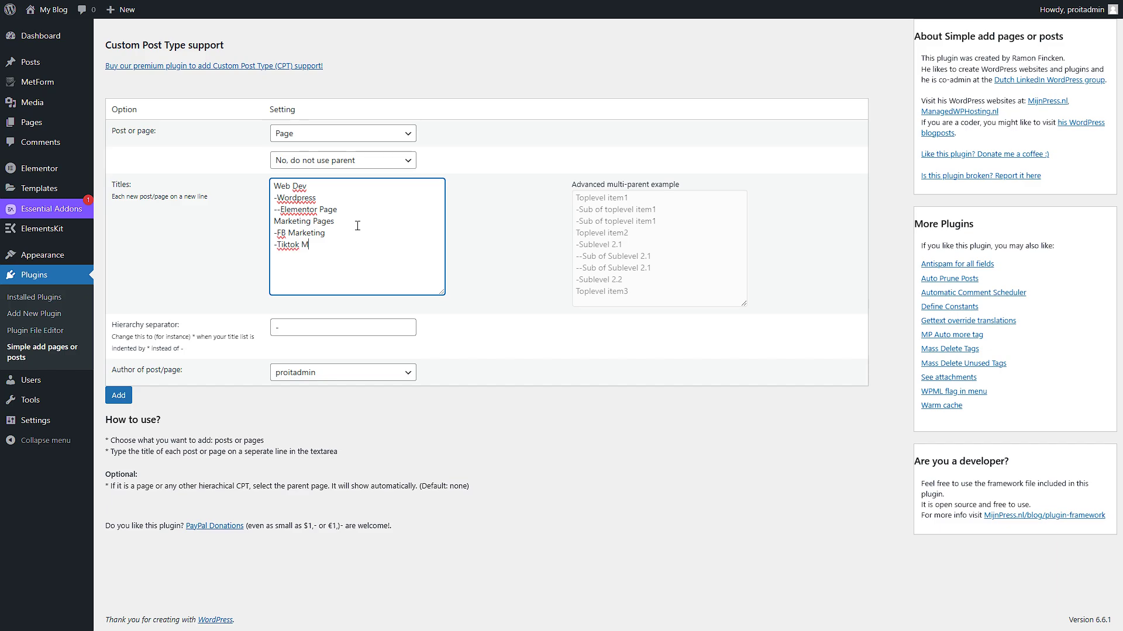
text(arketing)
drag(277, 198, 270, 201)
drag(299, 328, 274, 328)
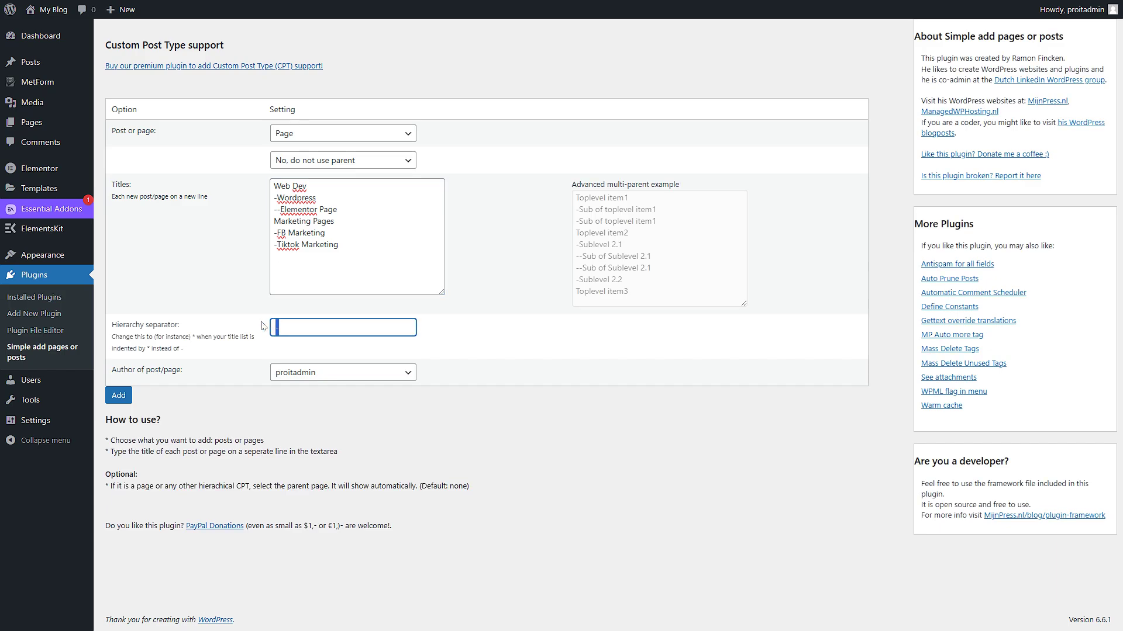
drag(148, 325, 175, 324)
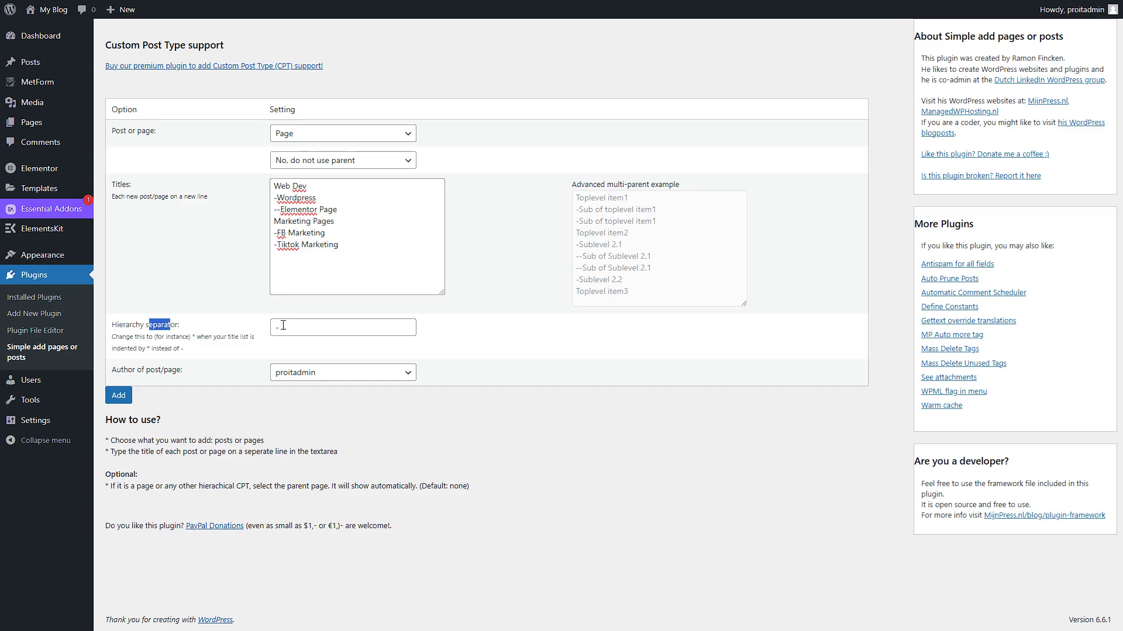
drag(280, 325, 258, 328)
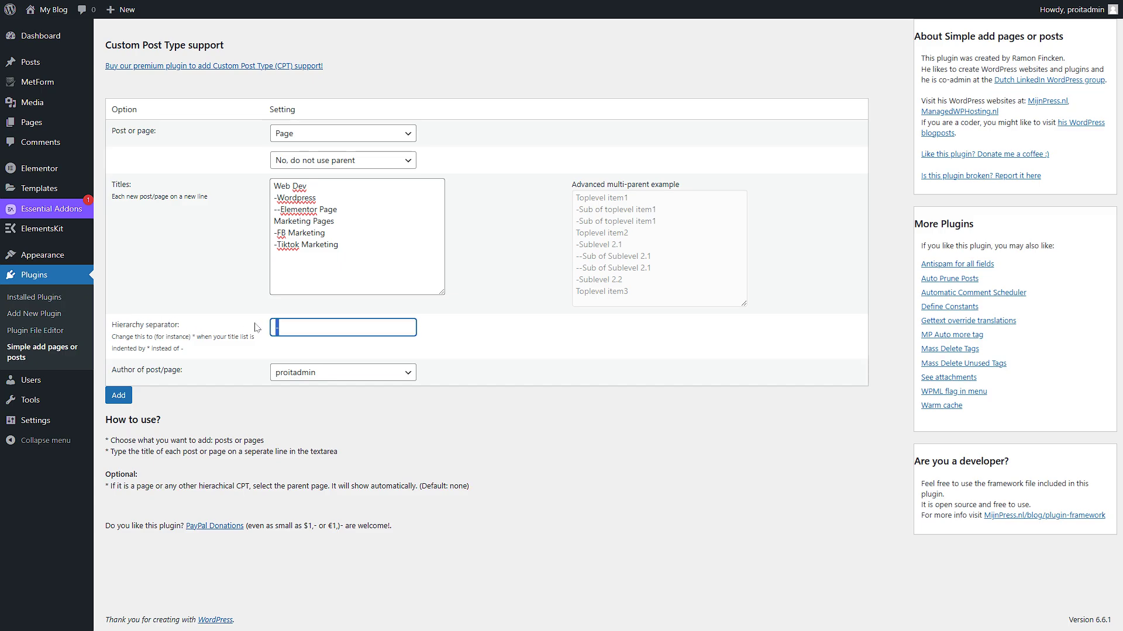
text(\)
text(-)
click(251, 351)
click(301, 376)
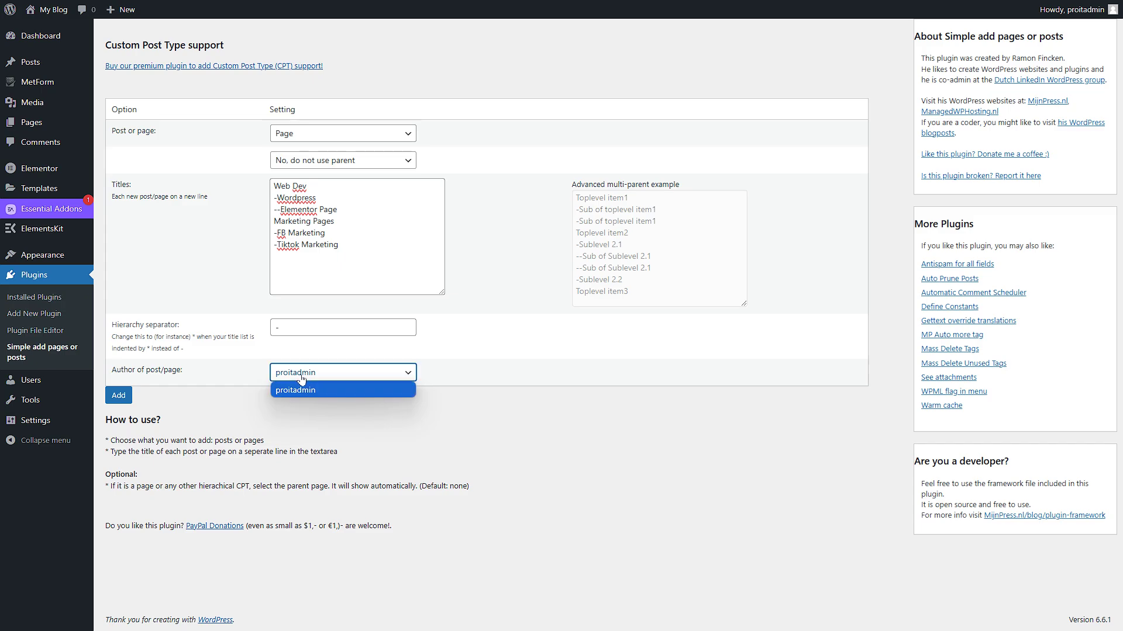
click(254, 392)
click(306, 373)
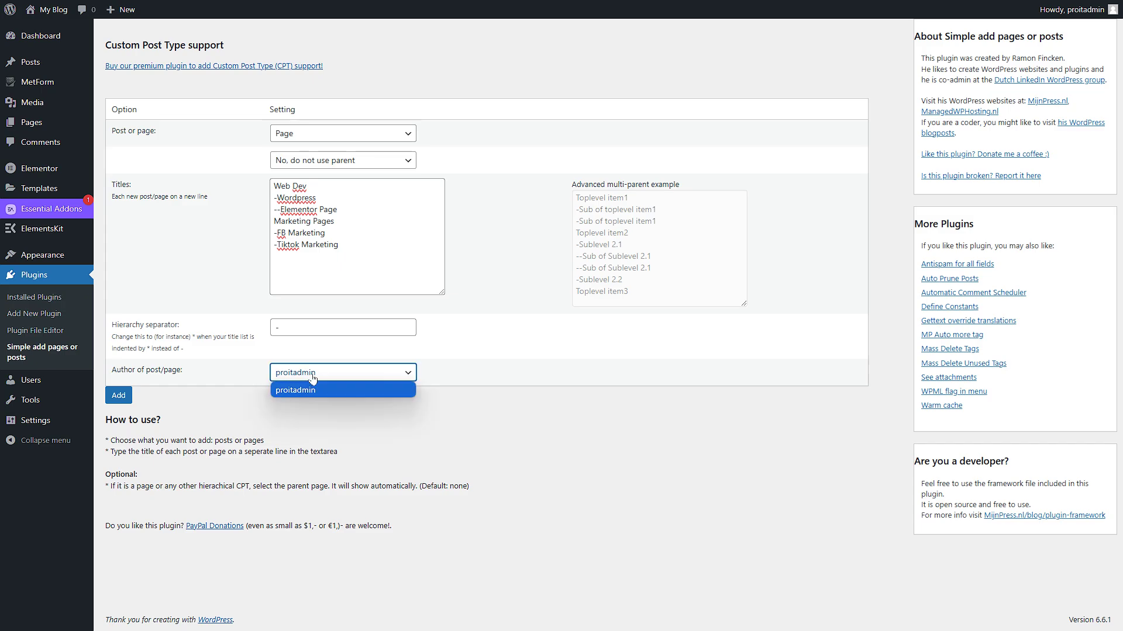
click(235, 385)
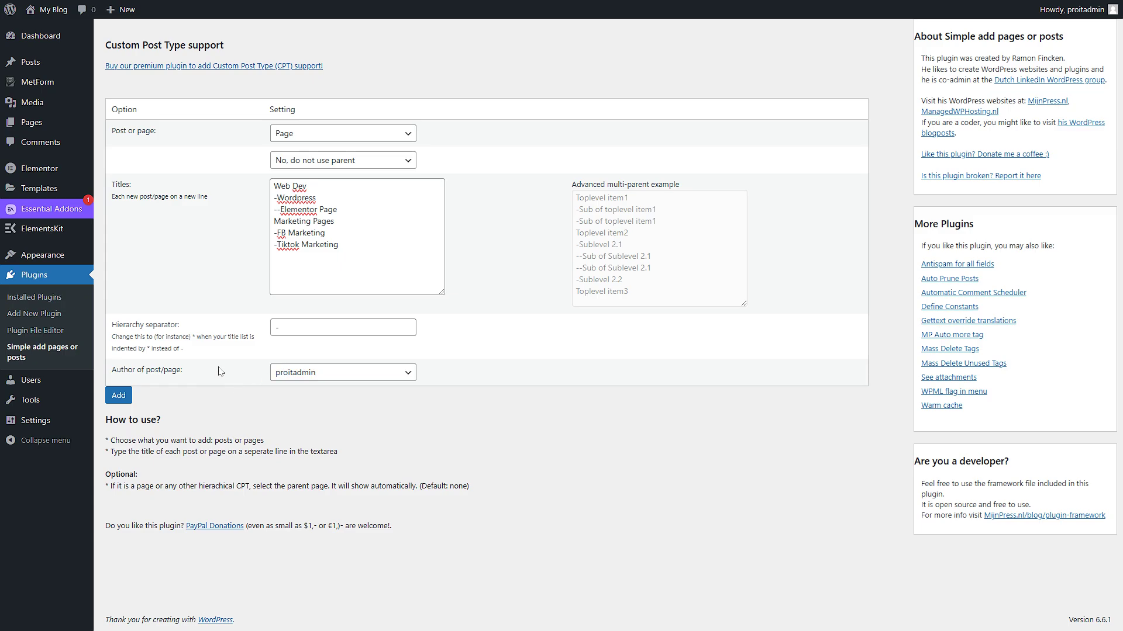
- Add and confirm the six nested pages, then view them in the Pages list
click(119, 395)
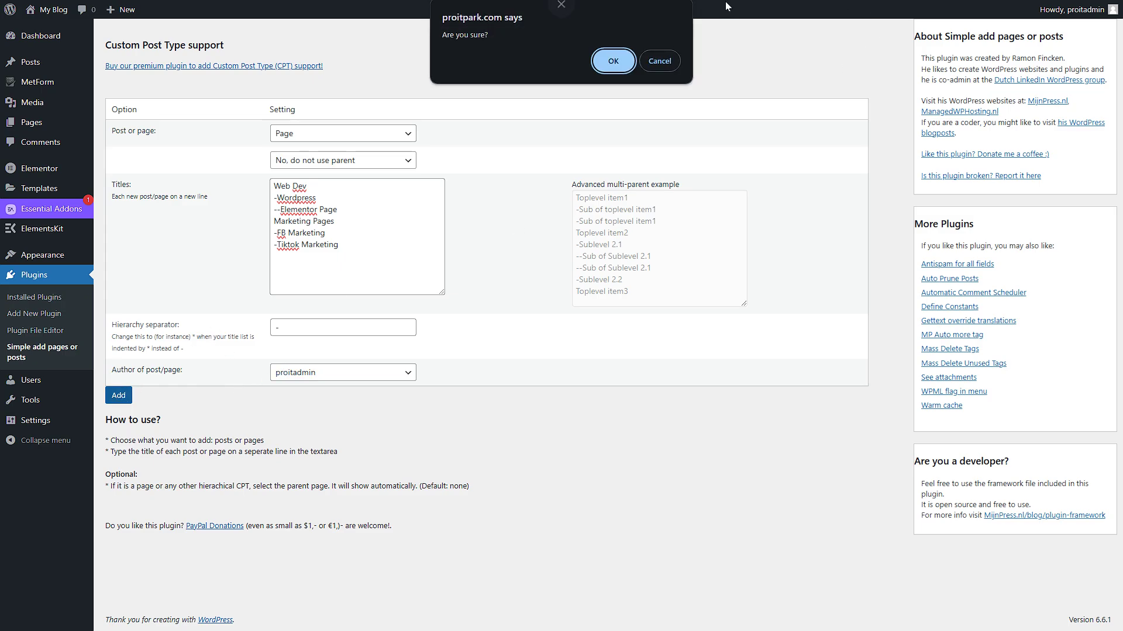
click(621, 61)
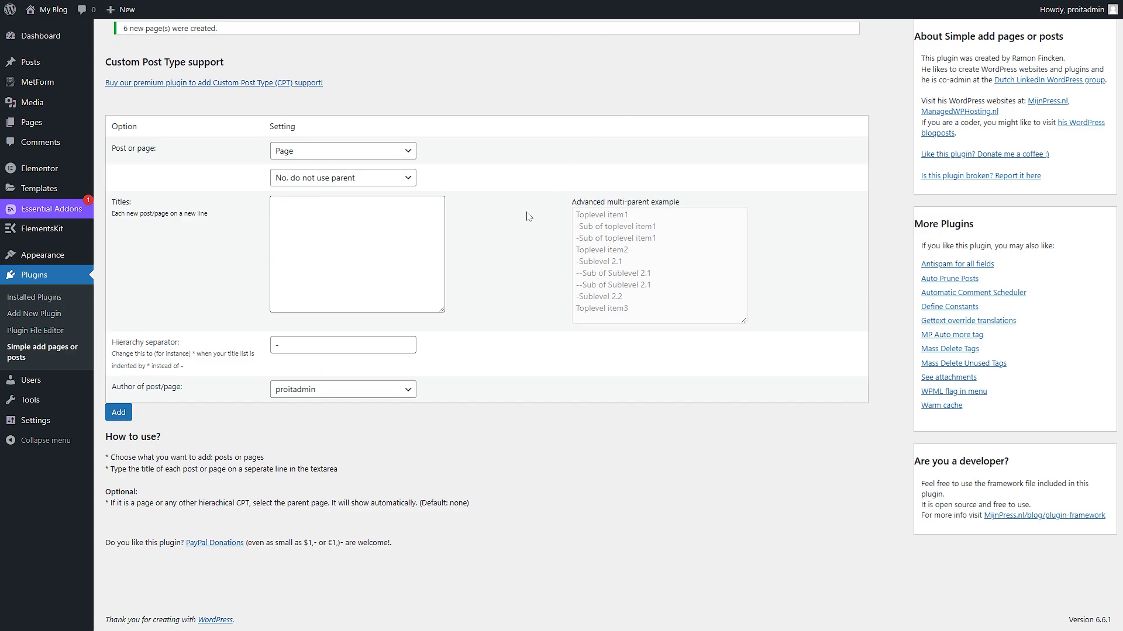
drag(115, 29, 223, 30)
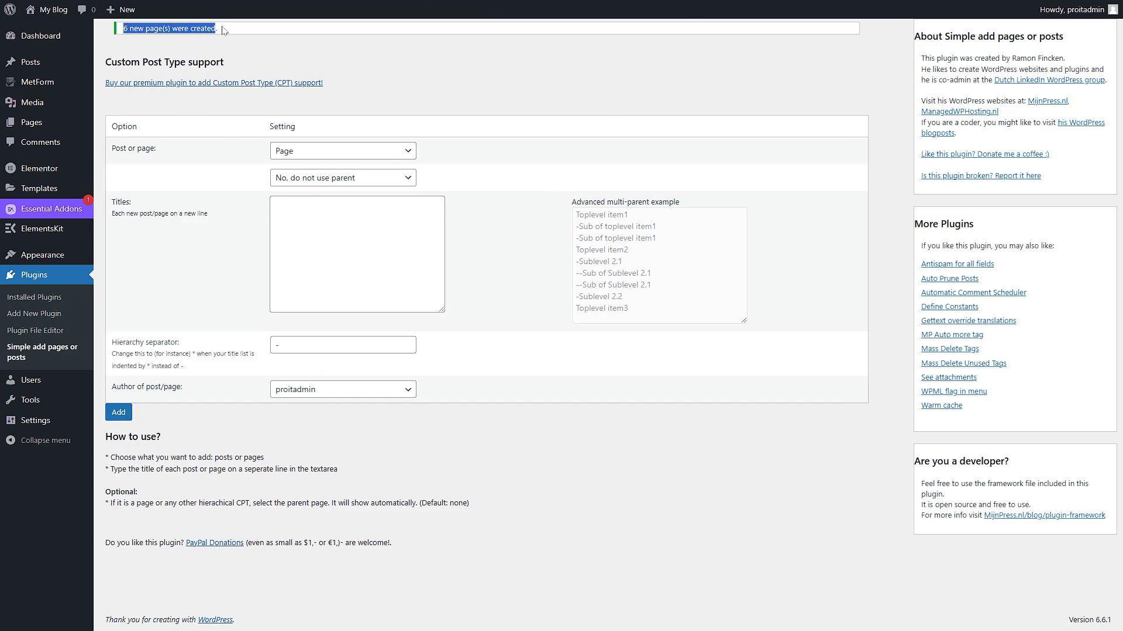
click(227, 36)
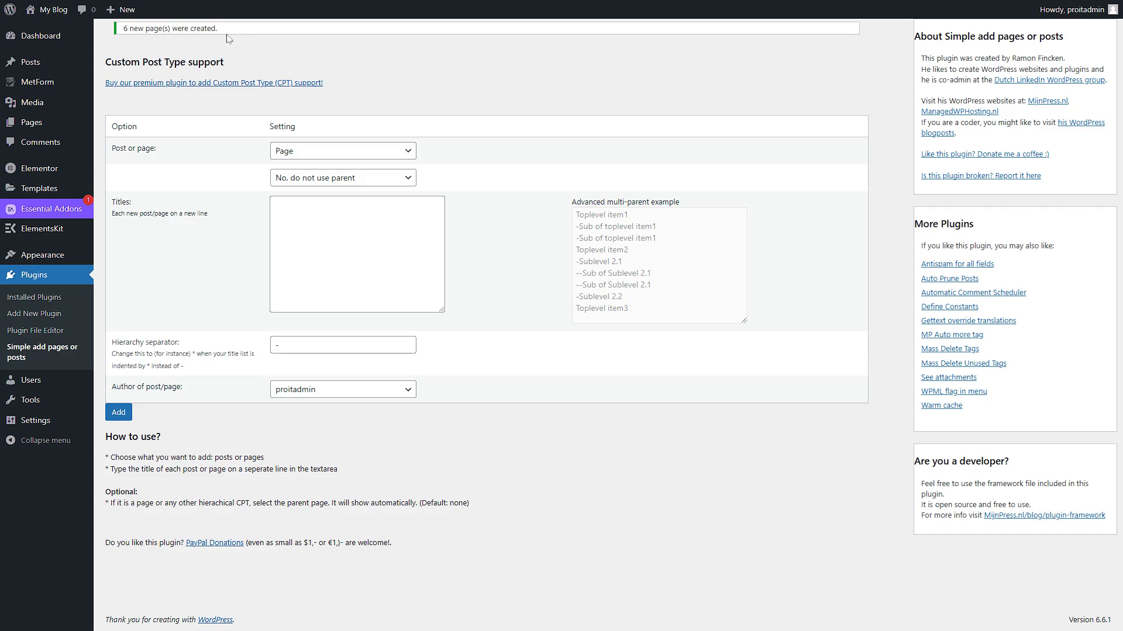
click(42, 125)
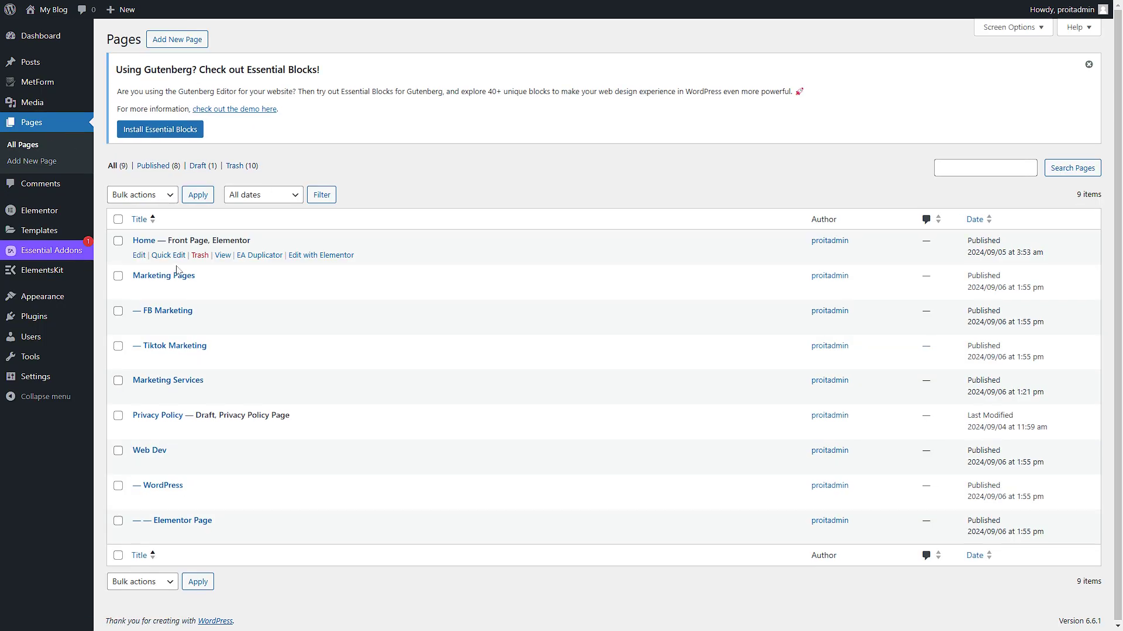